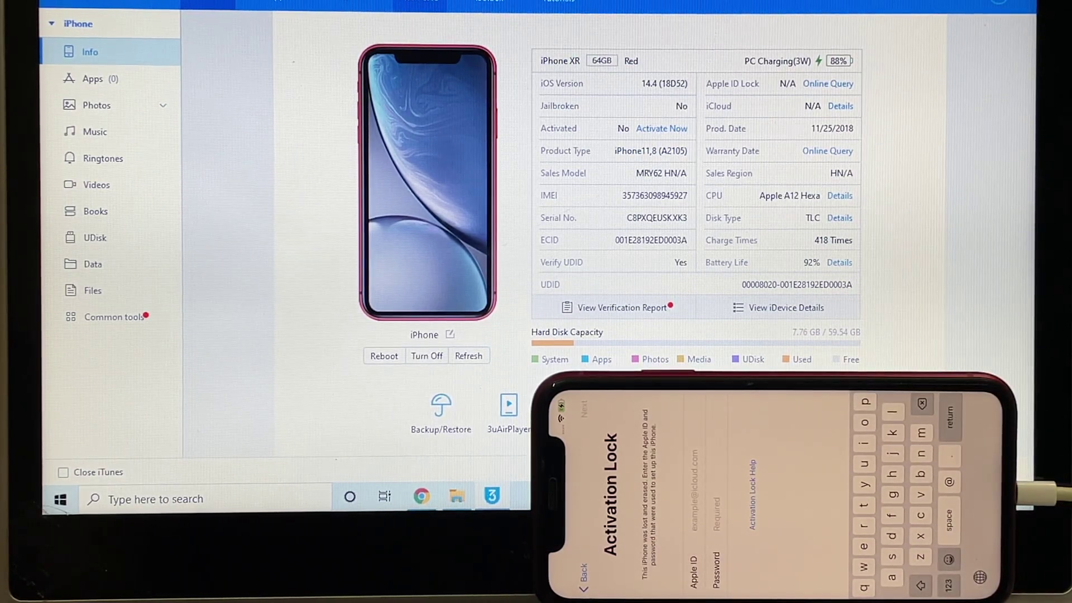
# Bring up the Pro Flash DFU-mode instructions for the cabled iPhone XR.
pyautogui.click(427, 3)
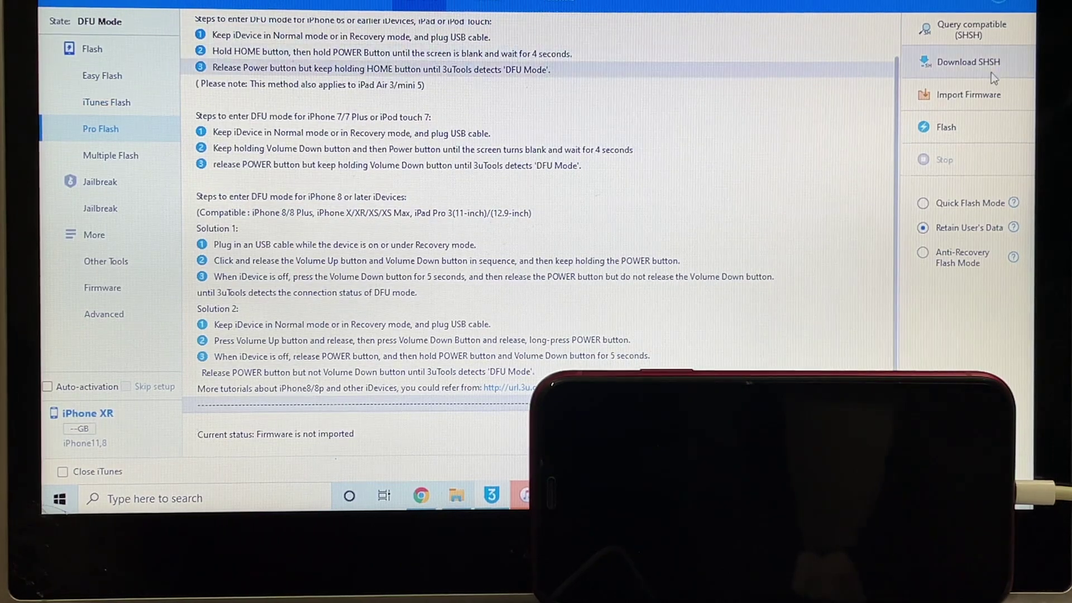
# Run the SHSH compatibility query to list which iOS versions are still signed.
pyautogui.click(990, 27)
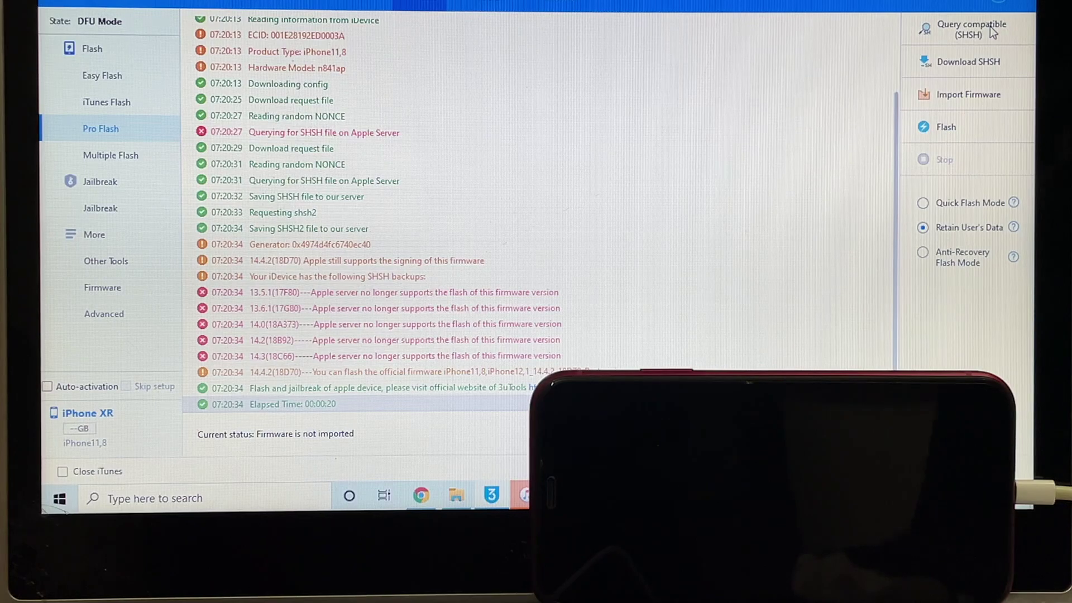
# Import the Unlocks Hub iOS 14.4.2 iPhone XR firmware file.
pyautogui.click(979, 95)
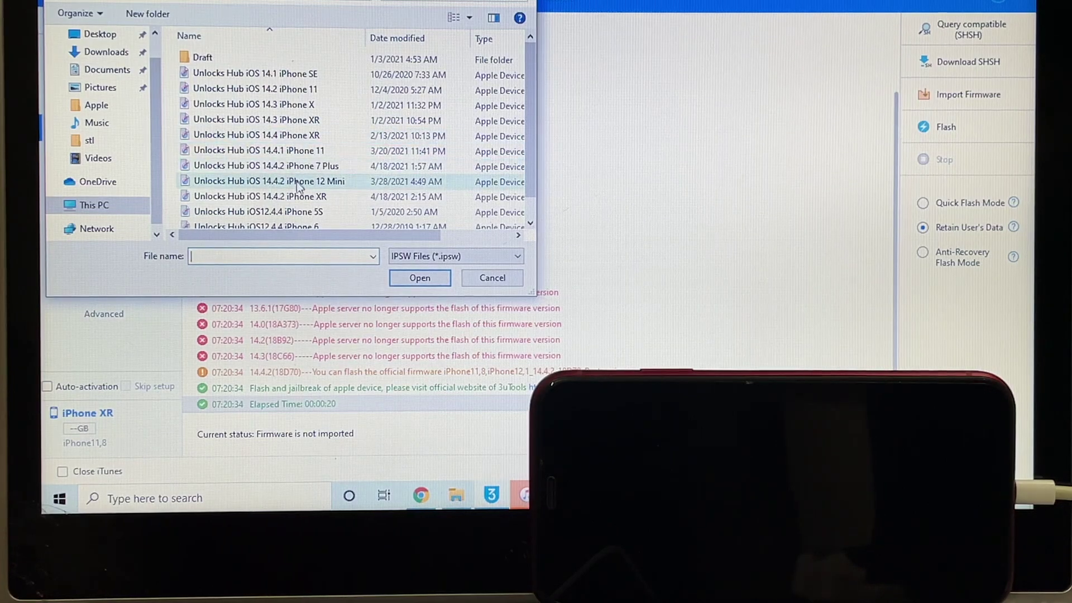
pyautogui.scroll(-1, 304, 200)
pyautogui.click(282, 173)
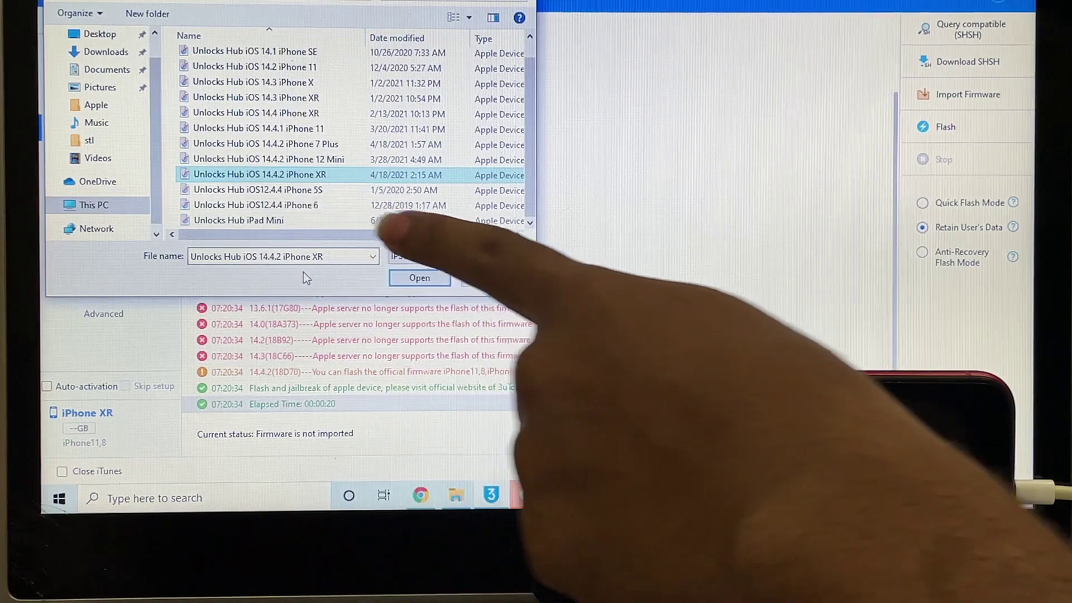
pyautogui.click(401, 283)
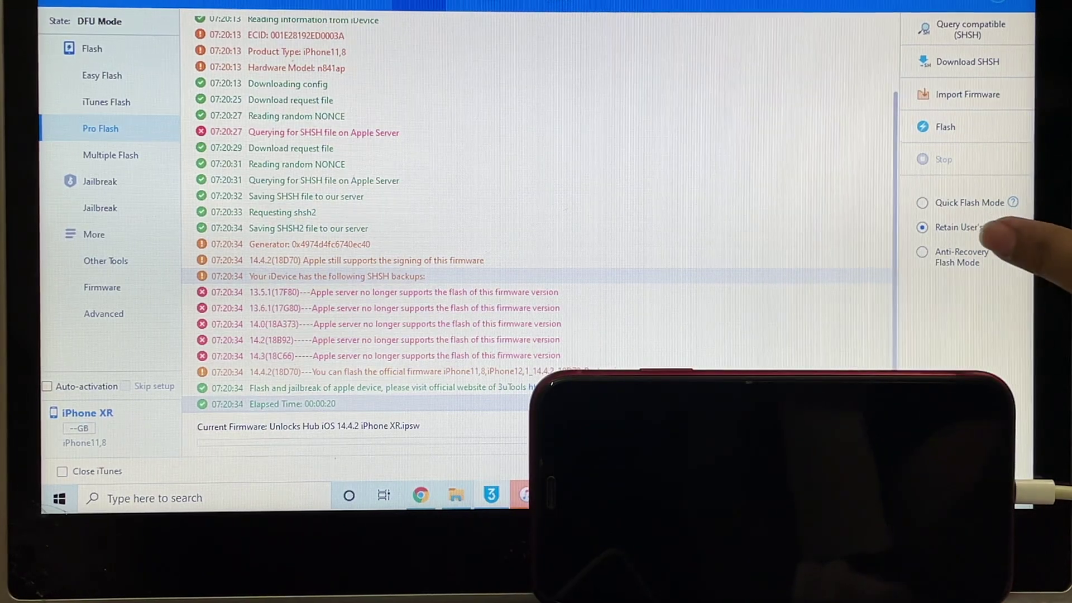
# Flash the iOS 14.4.2 firmware with Retain User's Data, accepting the data-loss warning.
pyautogui.click(953, 126)
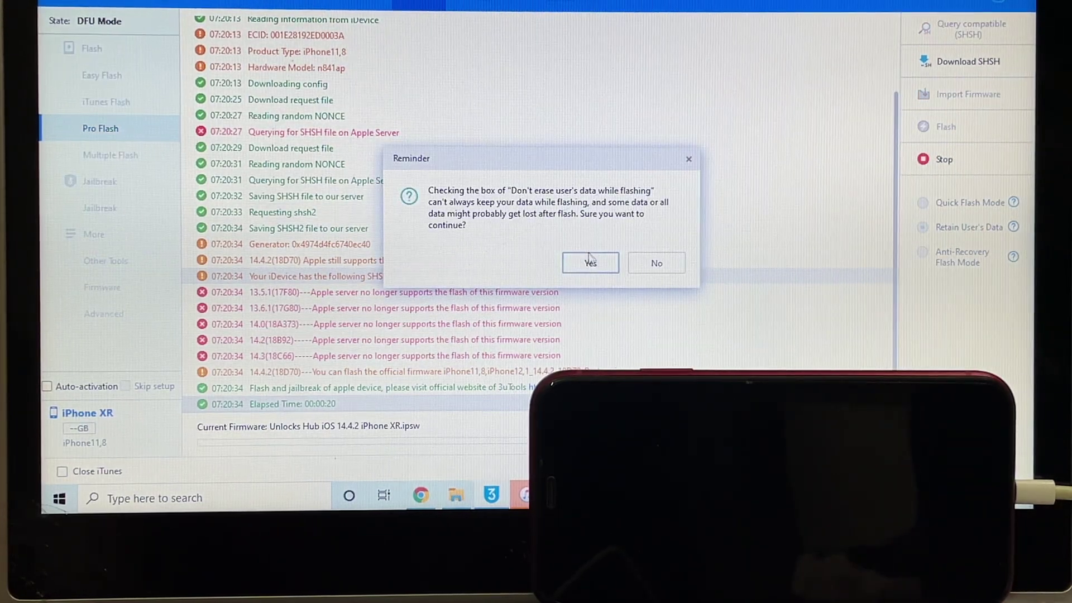
pyautogui.click(589, 261)
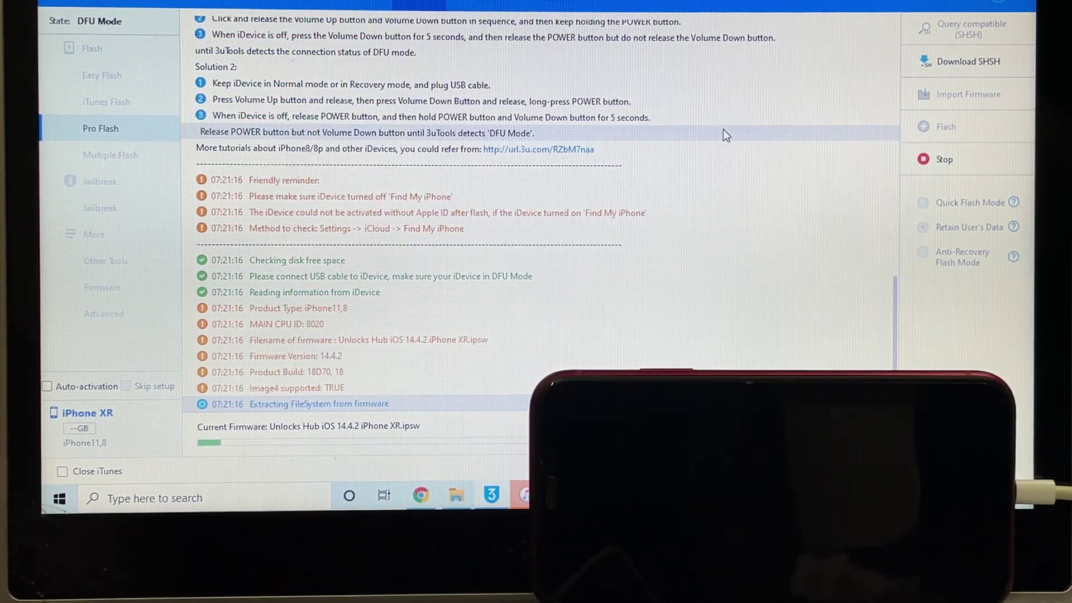